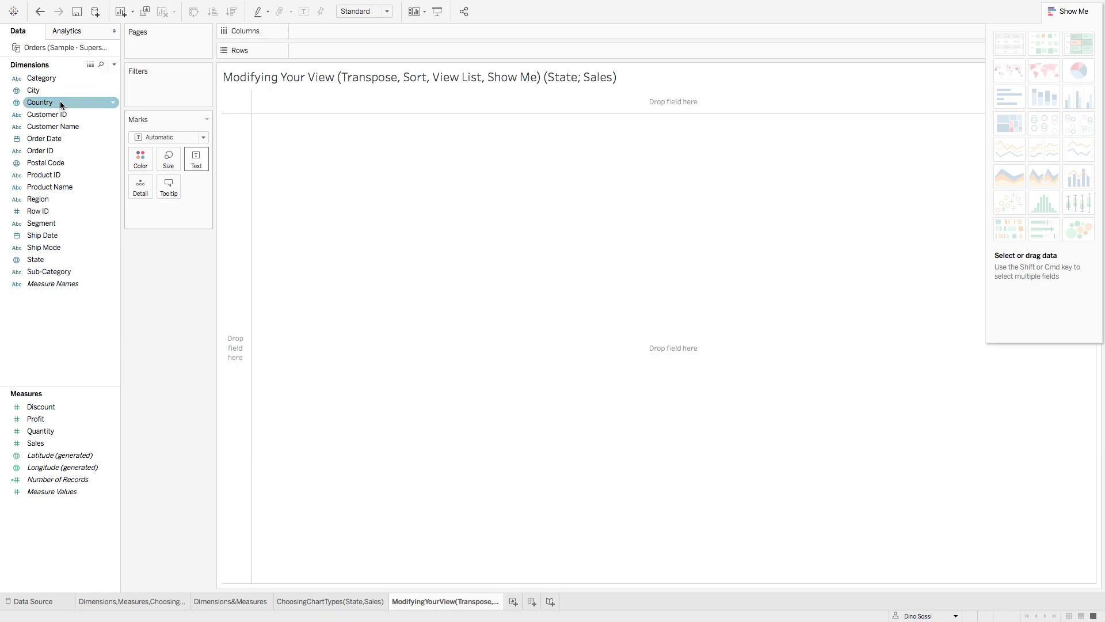
- Place State on Columns and Sales on Rows to form vertical bars
{"action": "left_click_drag", "start_coordinate": [35, 259], "coordinate": [309, 30]}
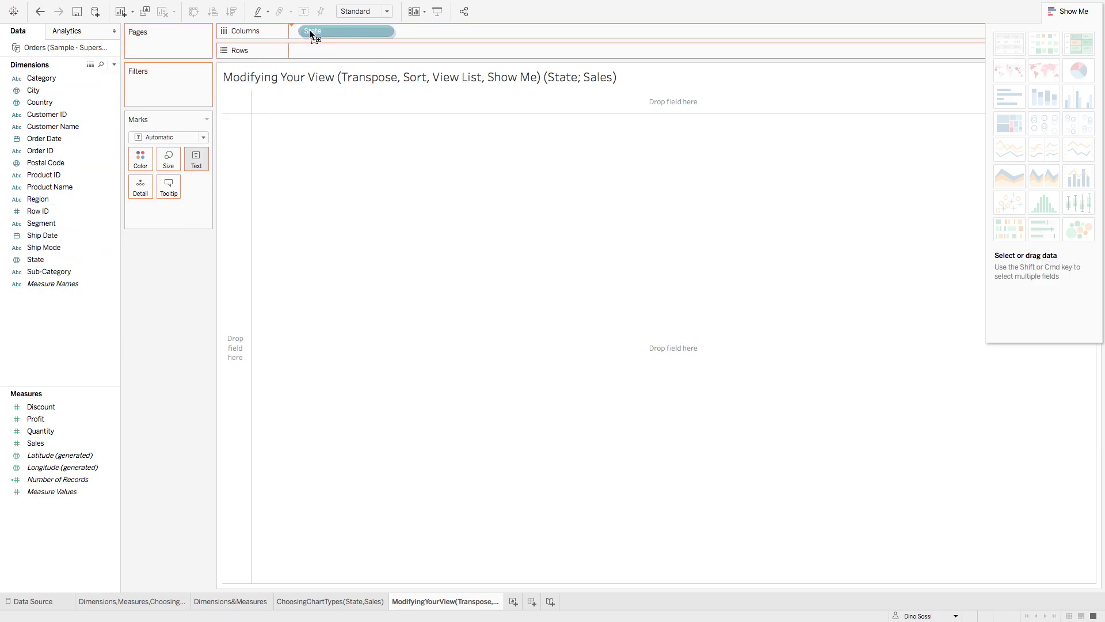
{"action": "mouse_move", "coordinate": [36, 443]}
{"action": "left_mouse_down"}
{"action": "mouse_move", "coordinate": [309, 72]}
{"action": "mouse_move", "coordinate": [310, 51]}
{"action": "left_mouse_up"}
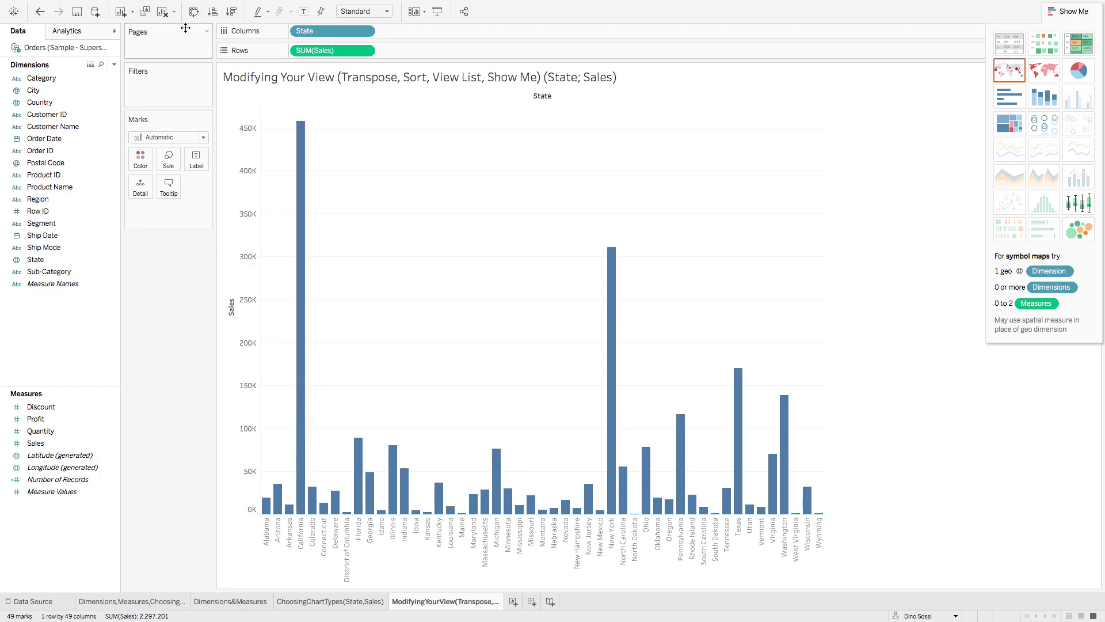
{"action": "left_click", "coordinate": [194, 13]}
{"action": "left_click", "coordinate": [195, 14]}
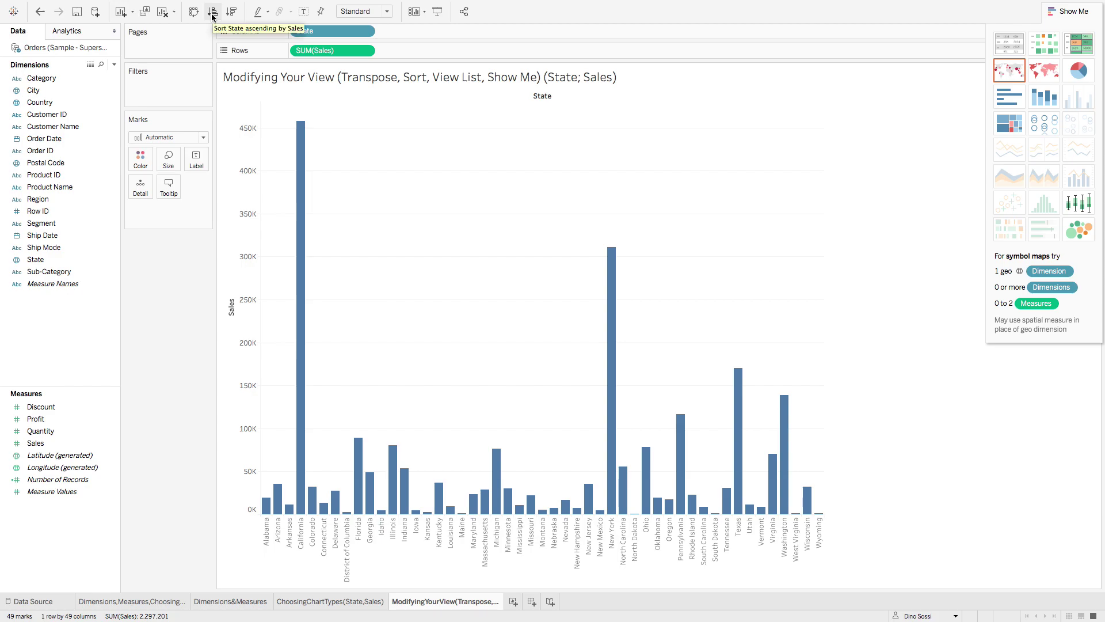
- Sort the states by Sales in descending order
{"action": "left_click", "coordinate": [213, 12]}
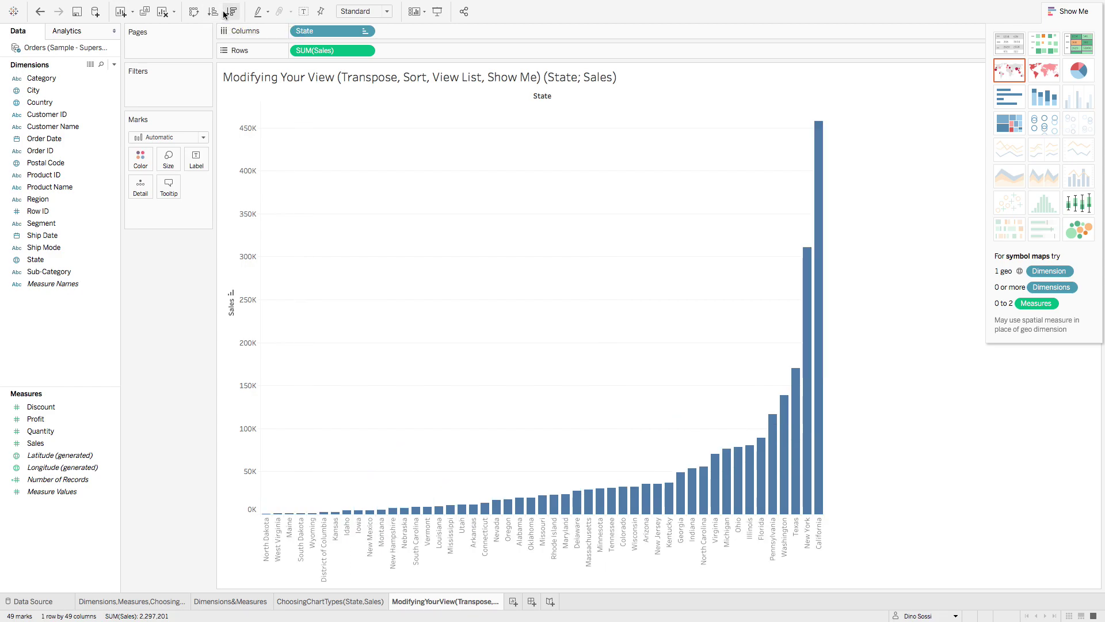
{"action": "left_click", "coordinate": [231, 12]}
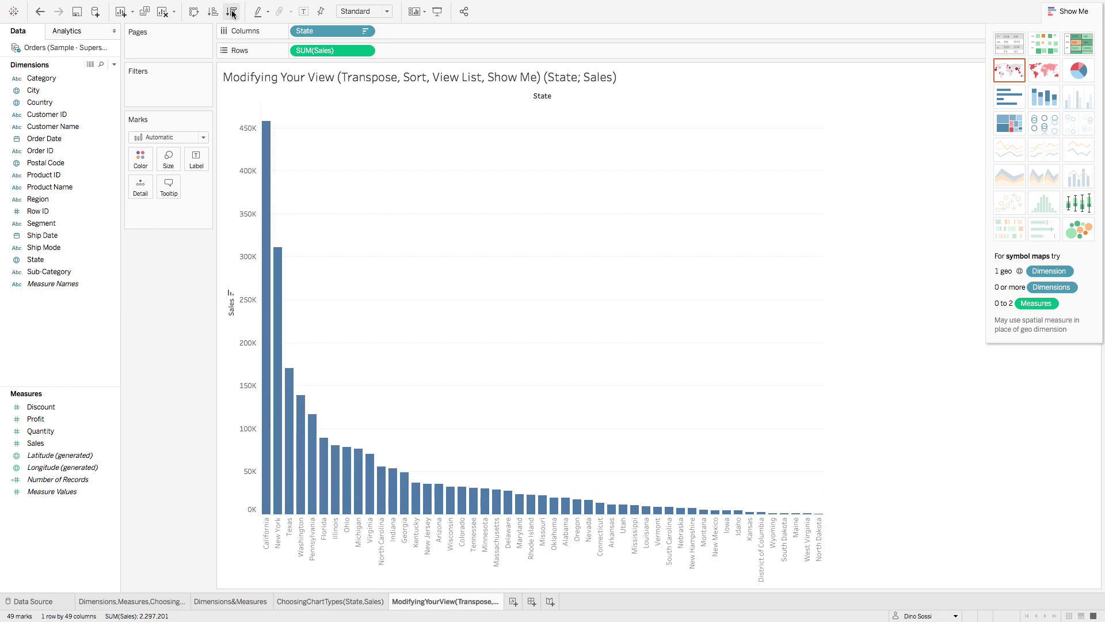
{"action": "left_click", "coordinate": [388, 13]}
- Try Fit Width and Fit Height, then size the chart to Entire View
{"action": "left_click", "coordinate": [376, 33]}
{"action": "left_click", "coordinate": [385, 15]}
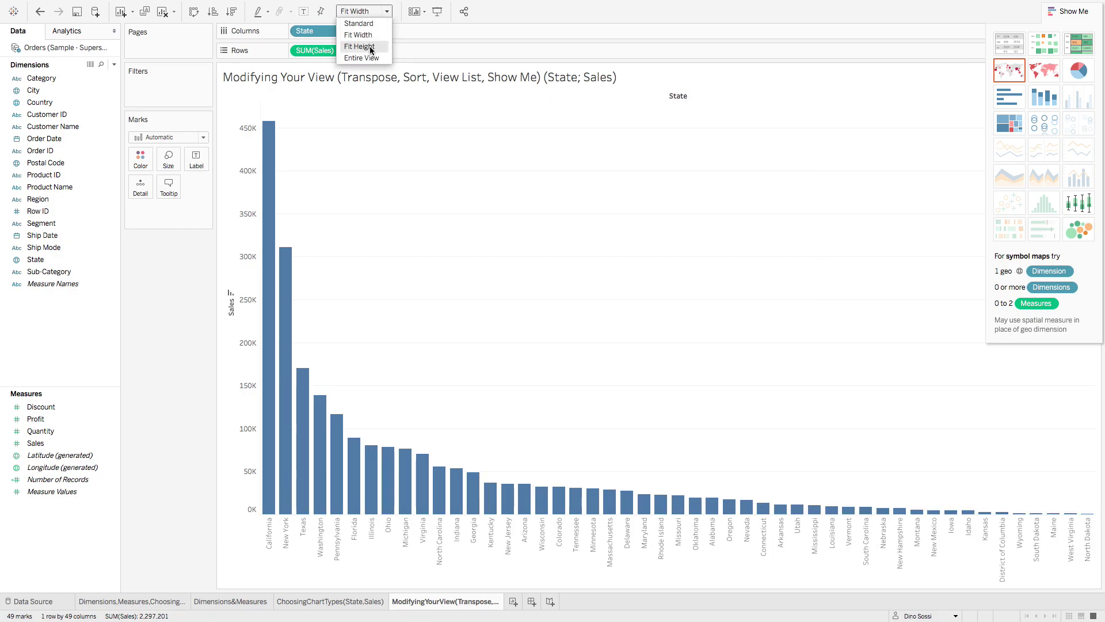
{"action": "left_click", "coordinate": [371, 49]}
{"action": "left_click", "coordinate": [388, 13]}
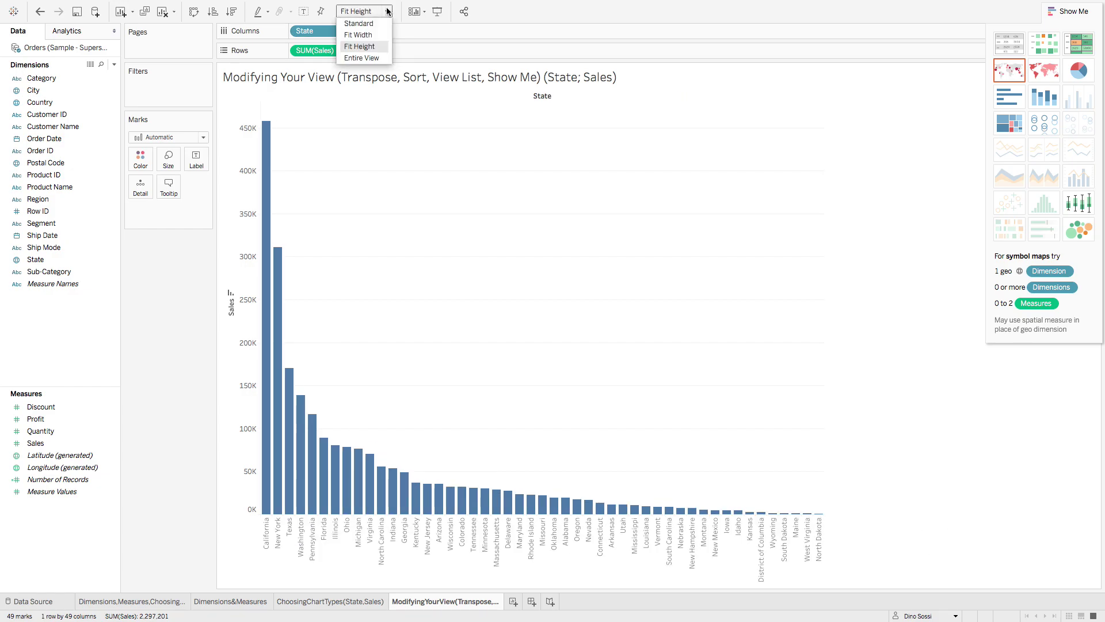
{"action": "left_click", "coordinate": [376, 57]}
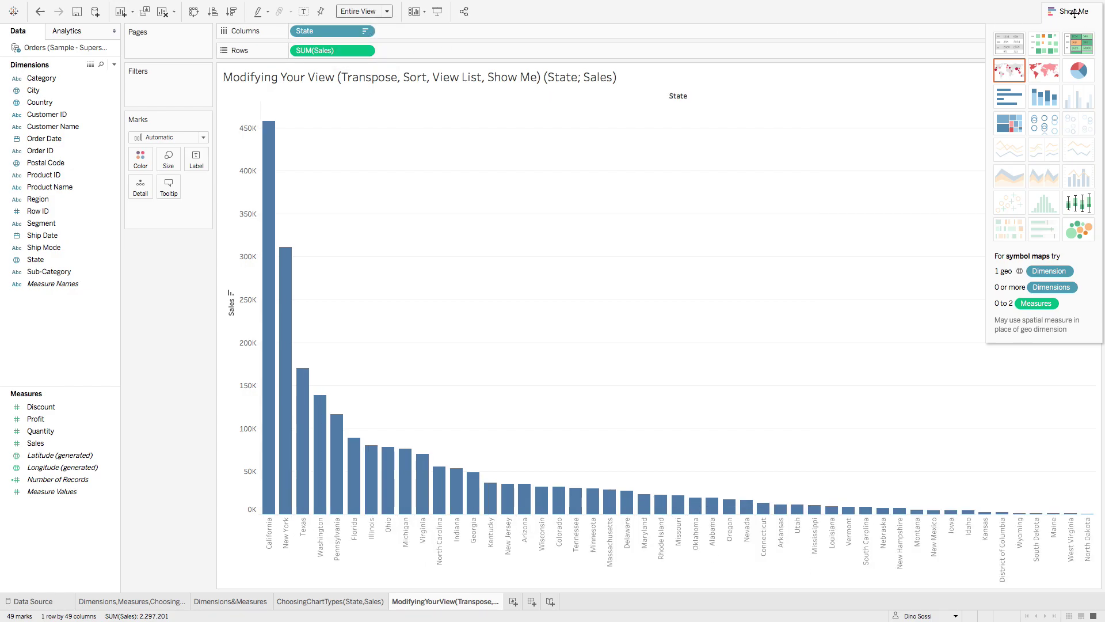
- Pick the Show Me symbol map thumbnail to map state sales as sized circles
{"action": "left_click", "coordinate": [1013, 76]}
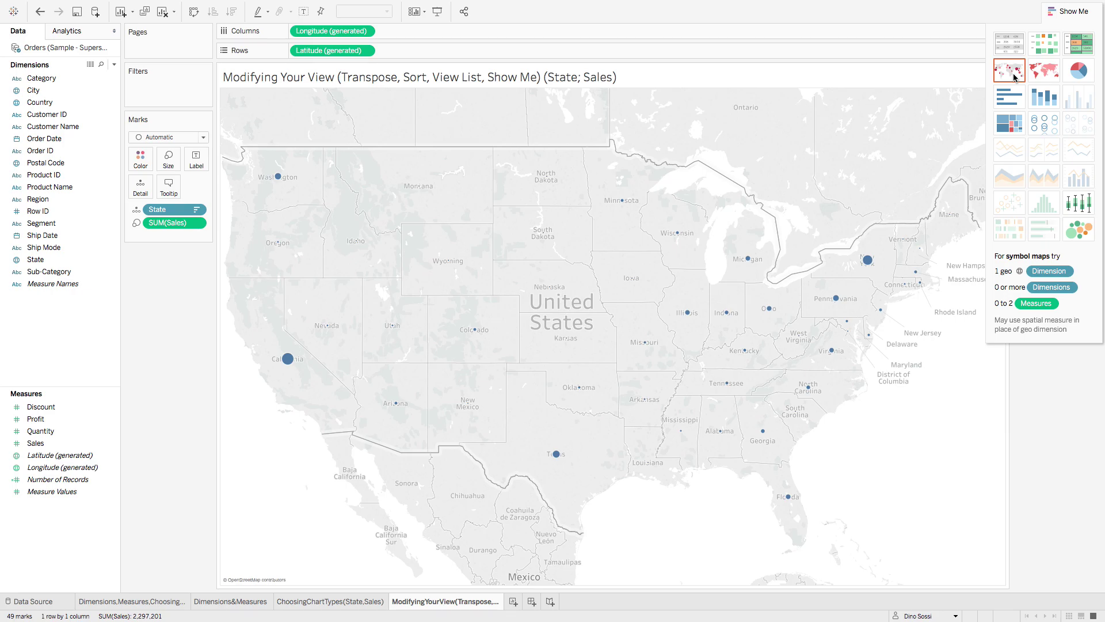